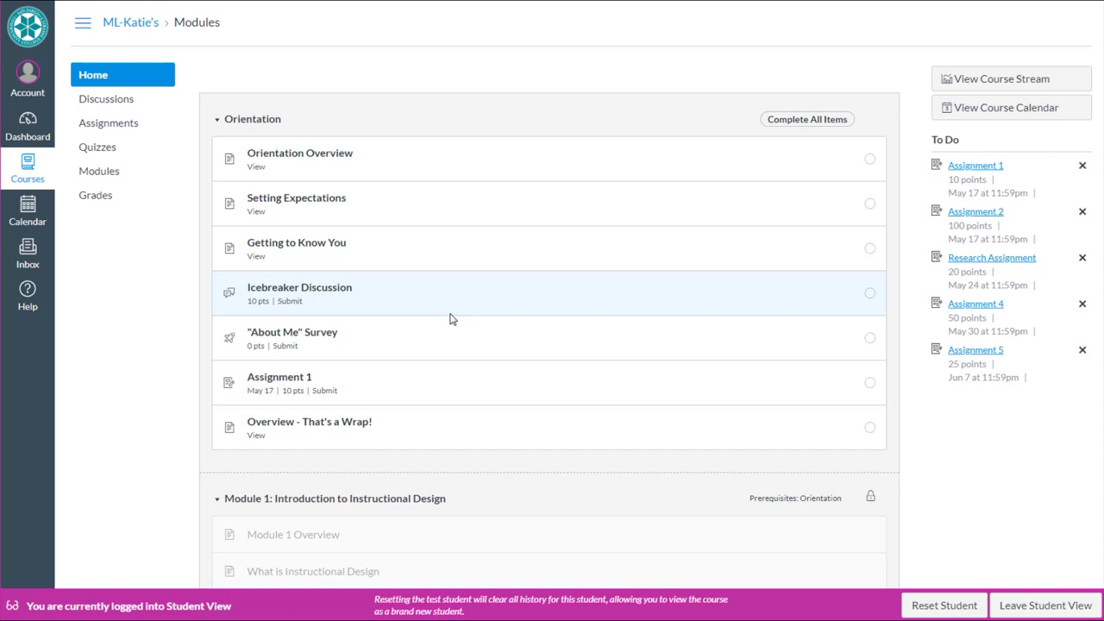
- View the Orientation Overview and Setting Expectations pages, then go back to the Modules list
click(317, 155)
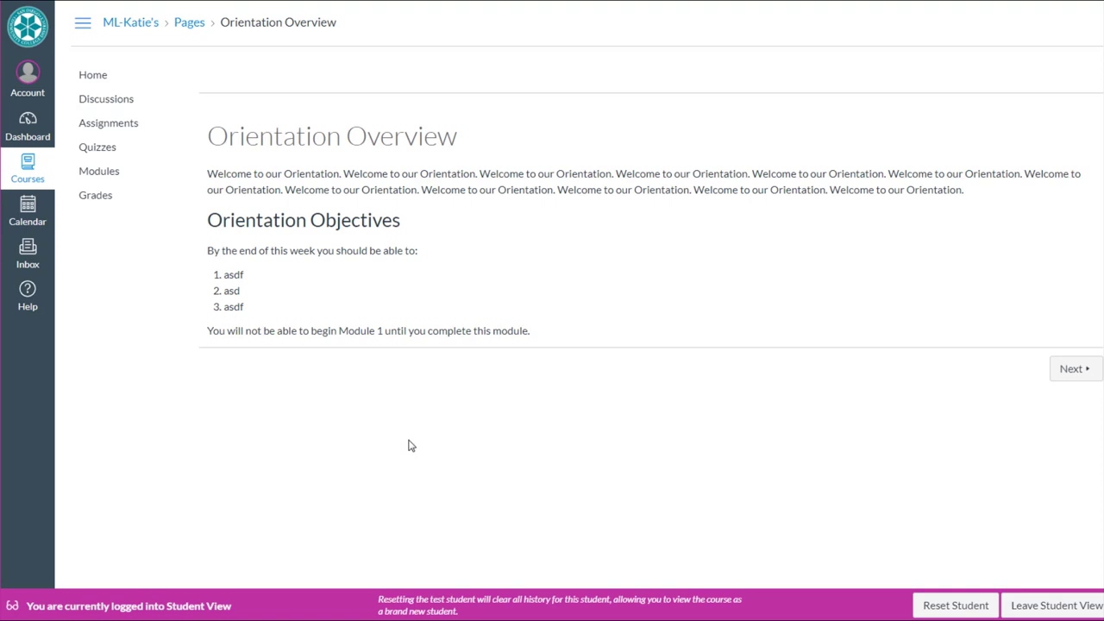
click(1077, 371)
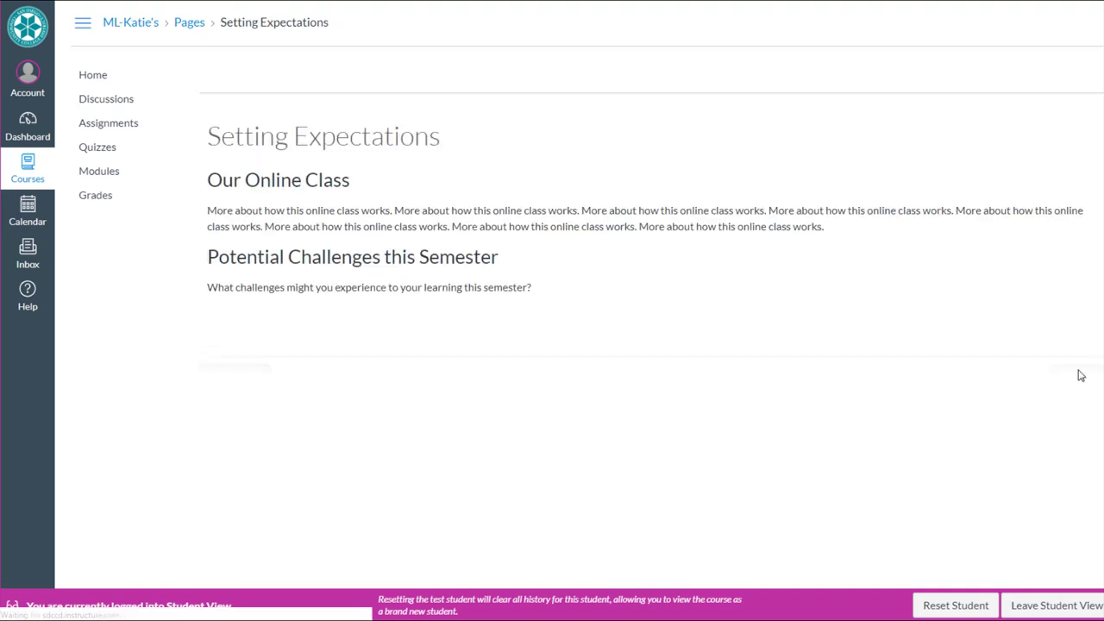
click(103, 78)
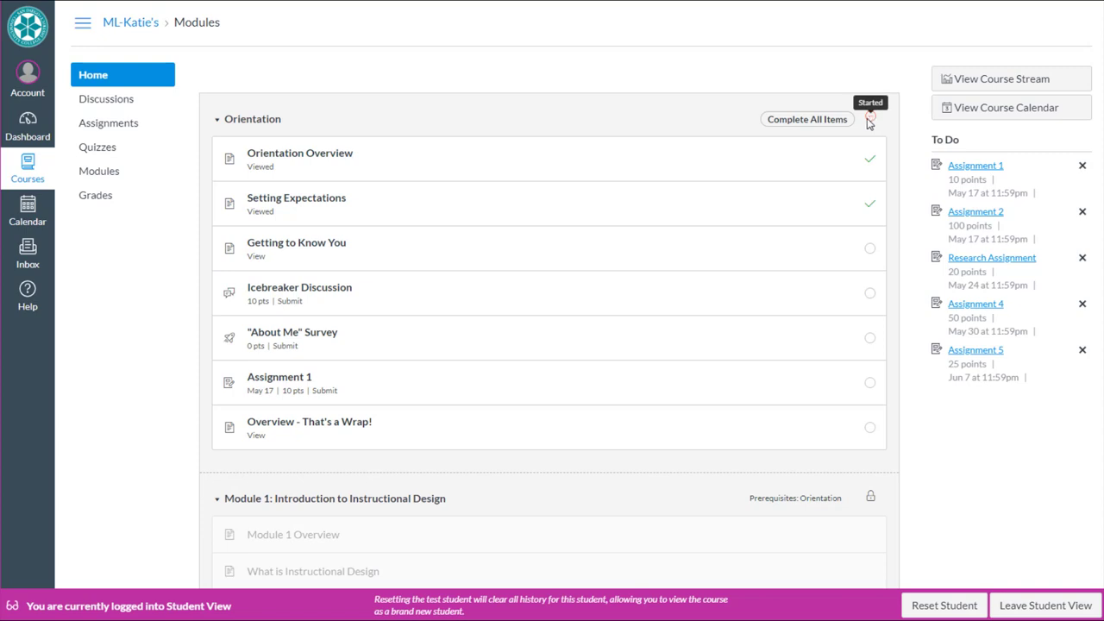
- View Getting to Know You and post 'asdfasdfasdf' as an Icebreaker Discussion reply
click(314, 248)
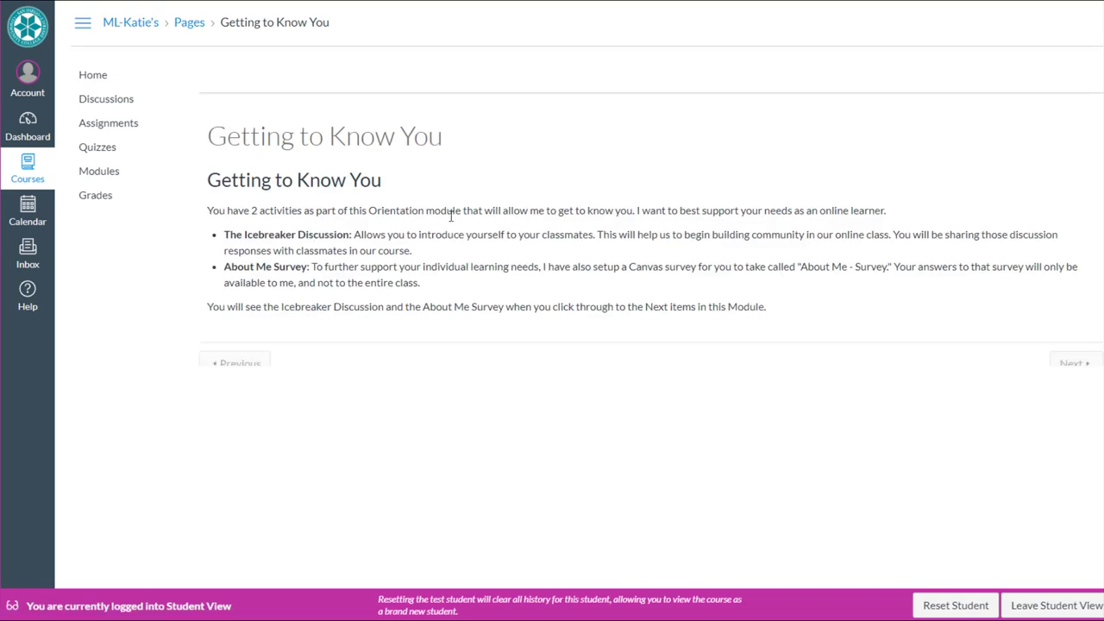
click(1077, 354)
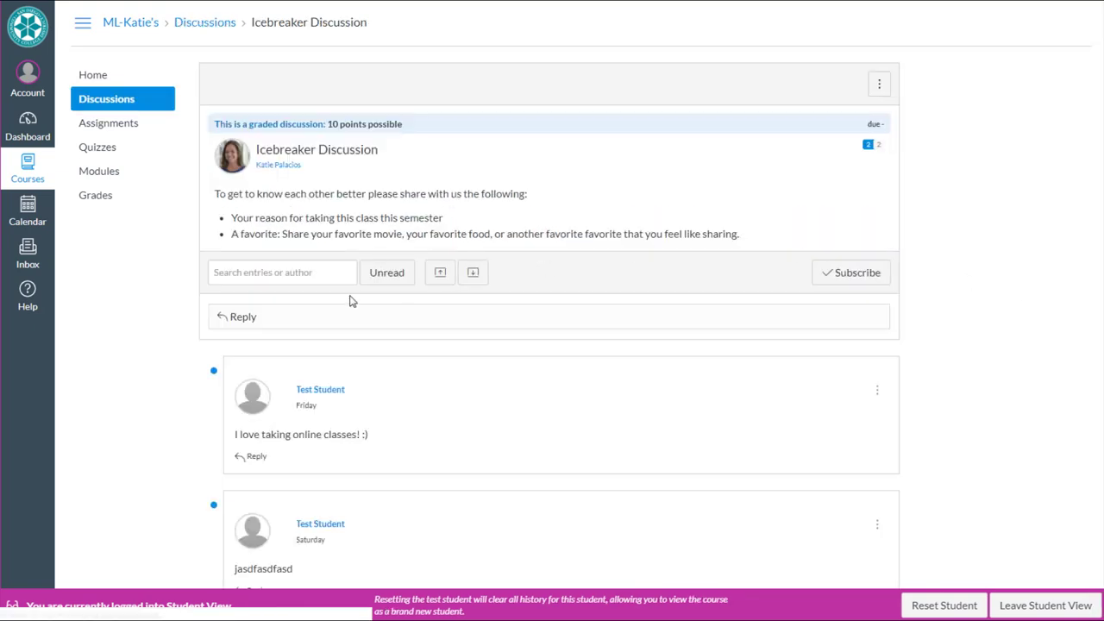
click(308, 315)
text(asdf)
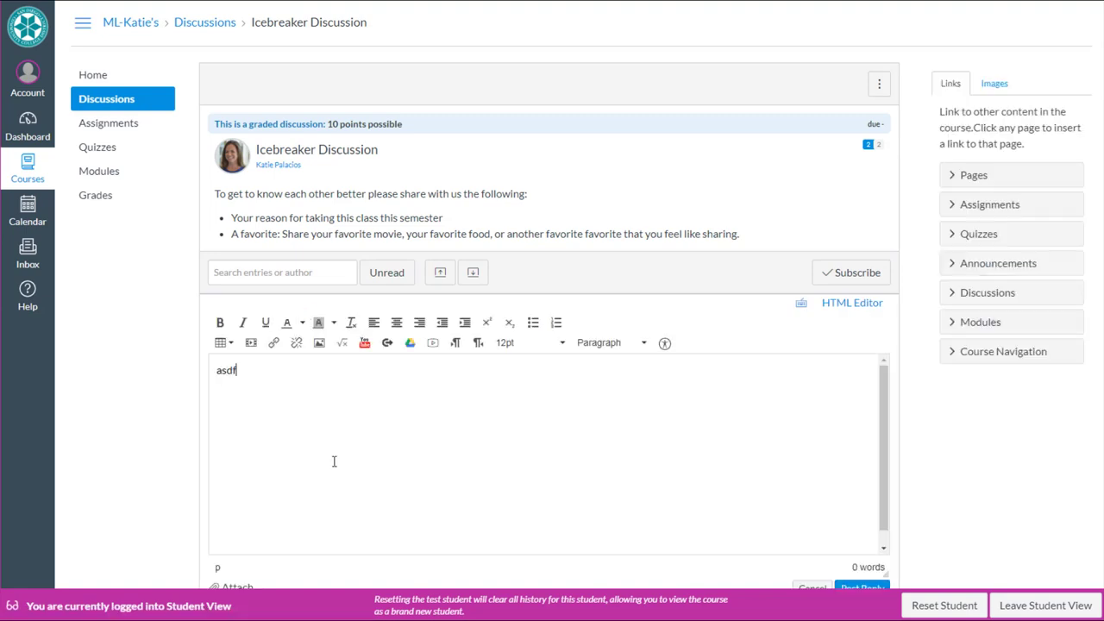
text(asdfasdf)
scroll(1030, 496, down, 1)
click(861, 498)
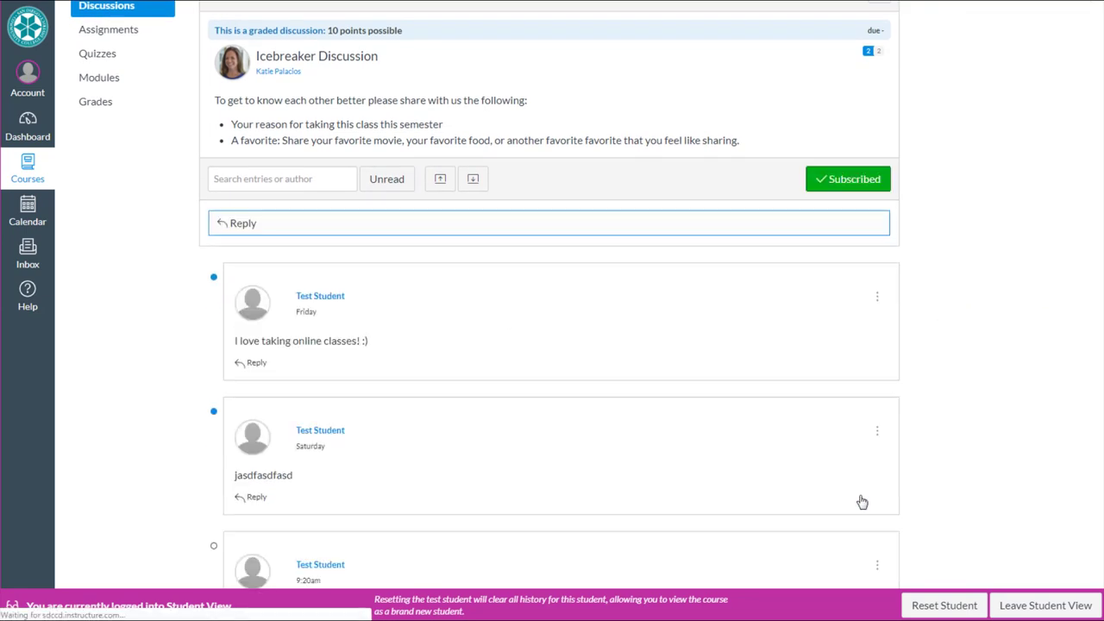
- Continue past the discussion to the next item and return to the Modules list
scroll(971, 488, down, 3)
click(877, 547)
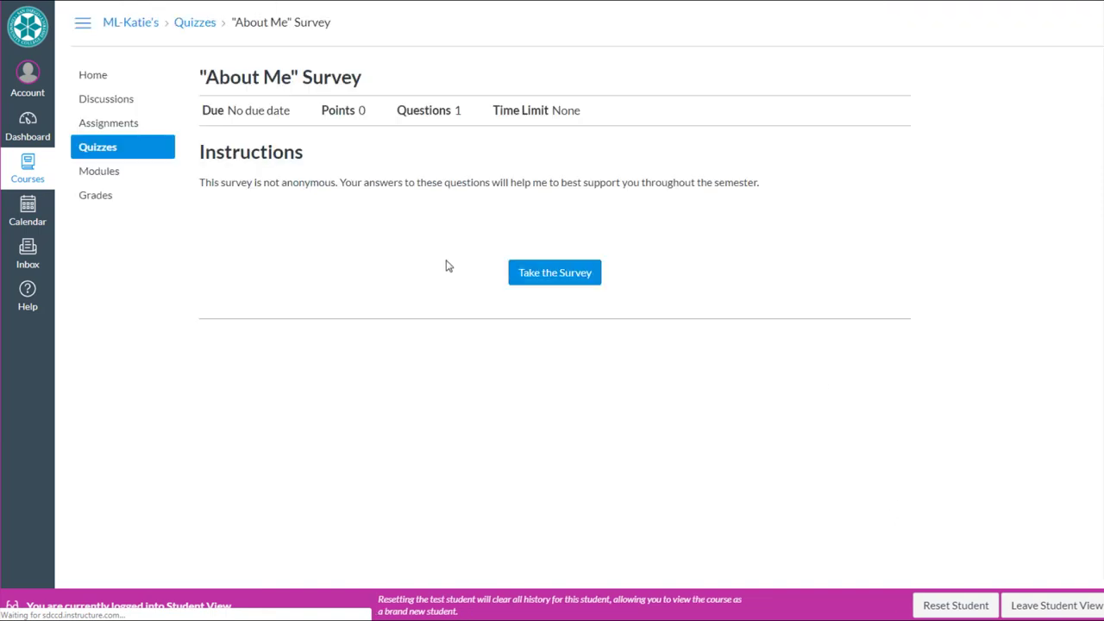
click(105, 85)
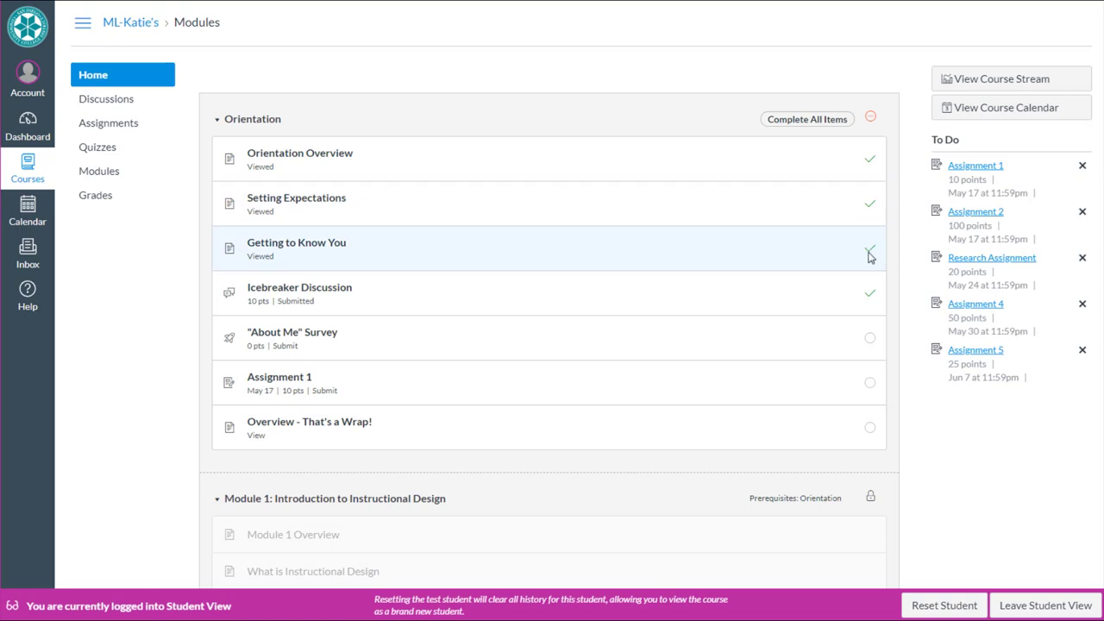
- Take the "About Me" Survey, answer 3-5, submit it, and return to Modules
click(298, 335)
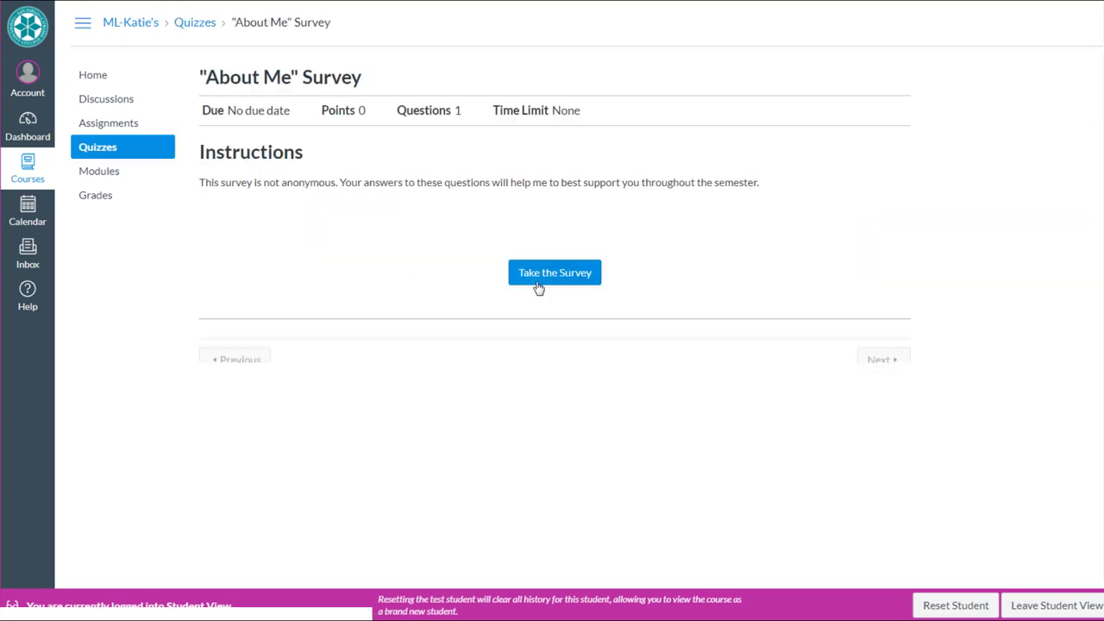
click(536, 274)
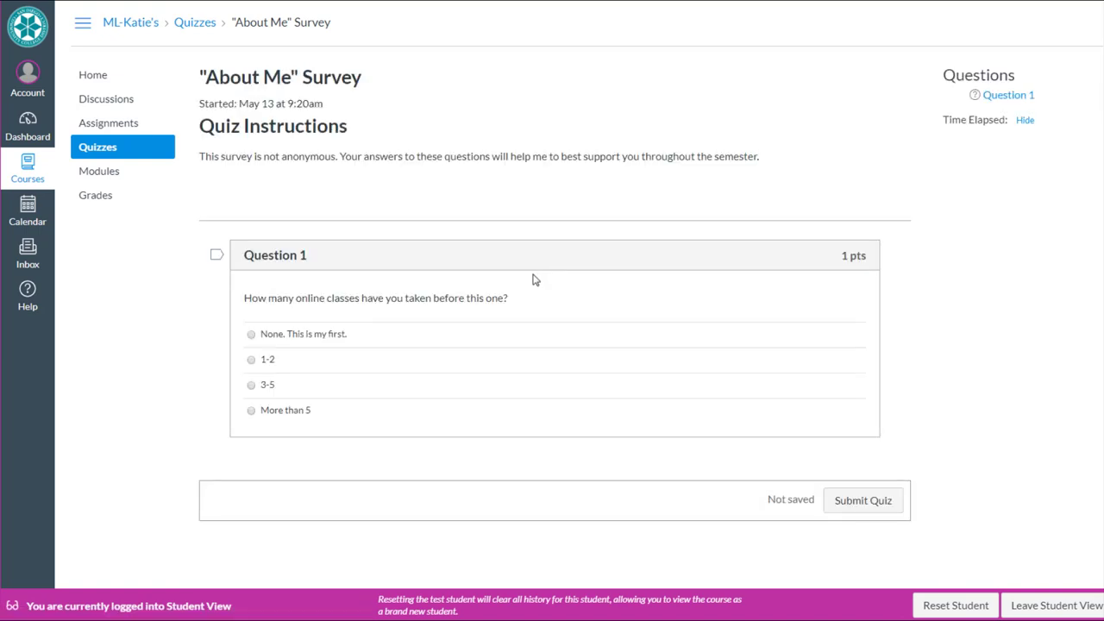
click(251, 386)
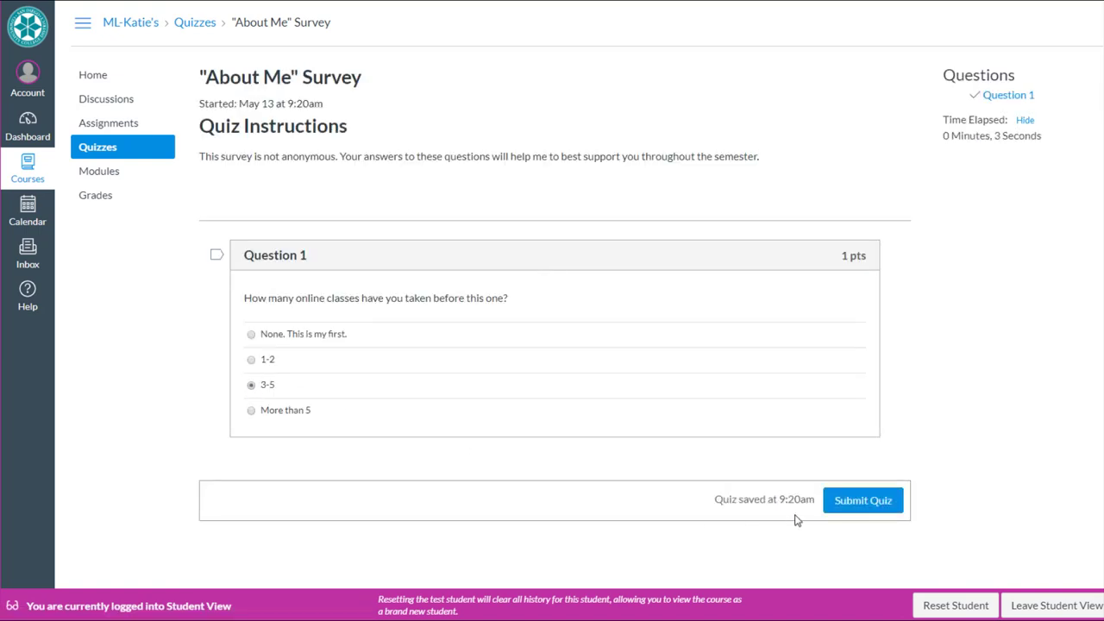
click(863, 502)
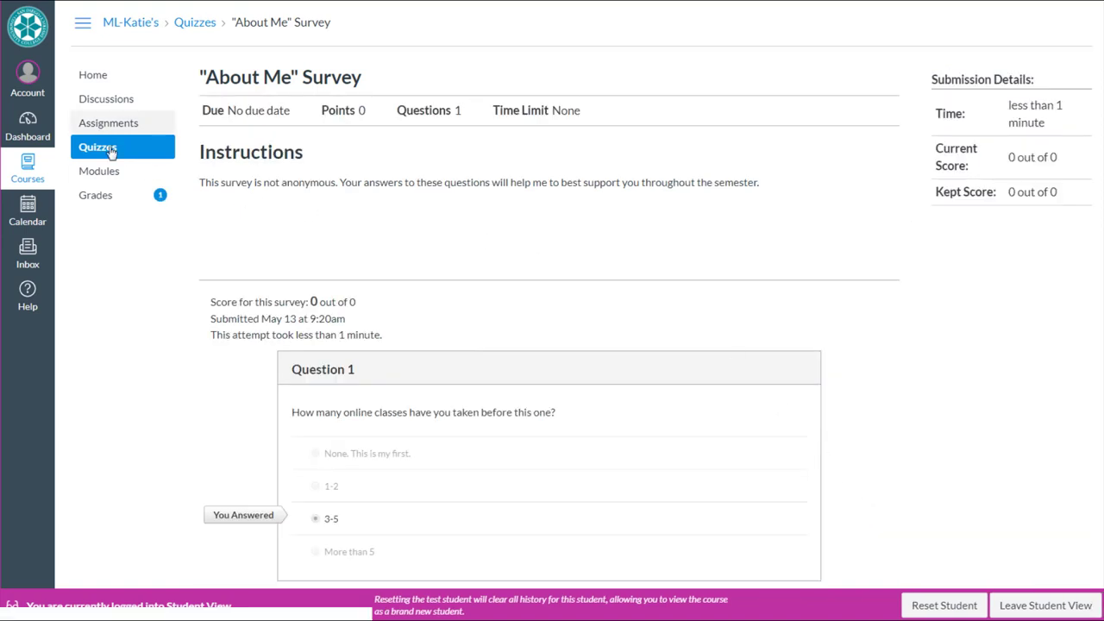
click(94, 75)
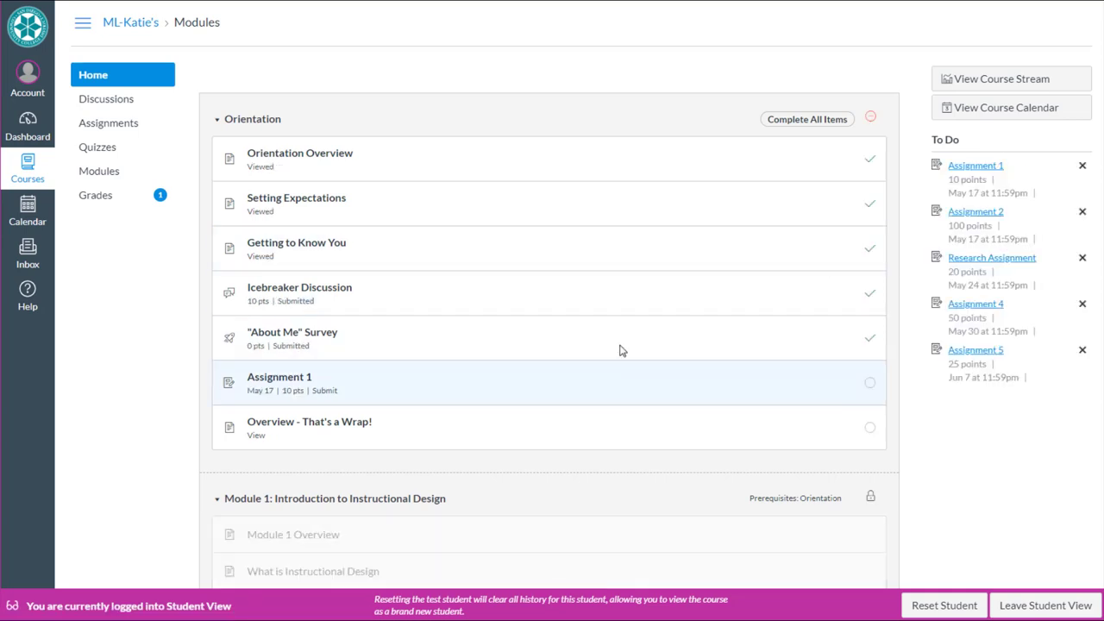
- Submit 'asdfasdf' as Assignment 1's text entry, view That's a Wrap, and return to Modules
click(294, 386)
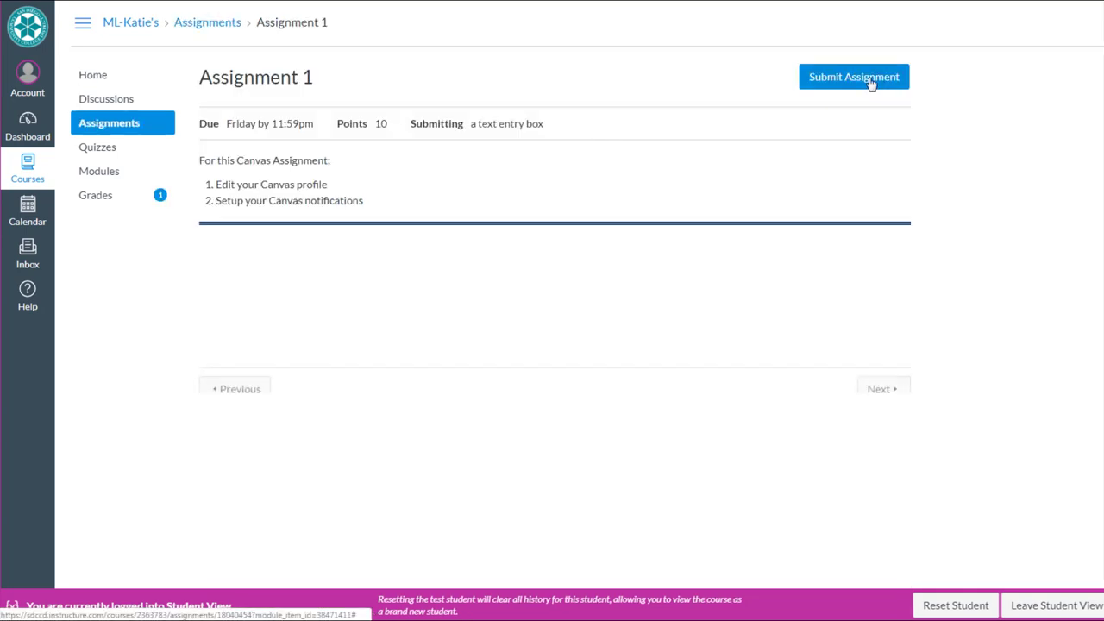
click(854, 77)
click(500, 485)
text(asdfasdf)
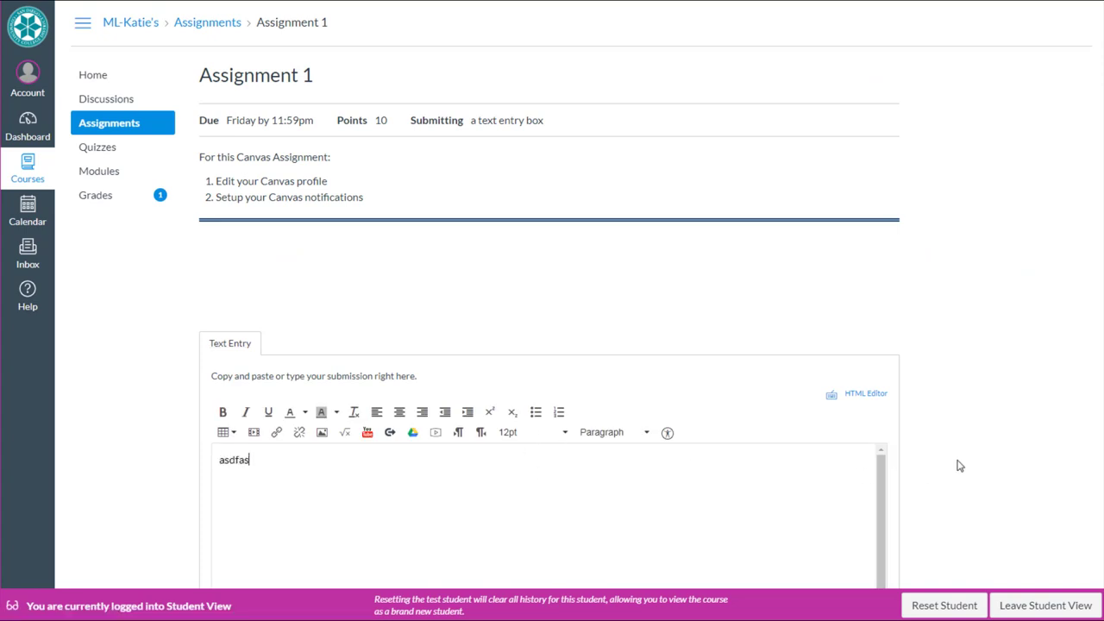
scroll(964, 459, down, 1)
scroll(963, 459, down, 2)
click(332, 488)
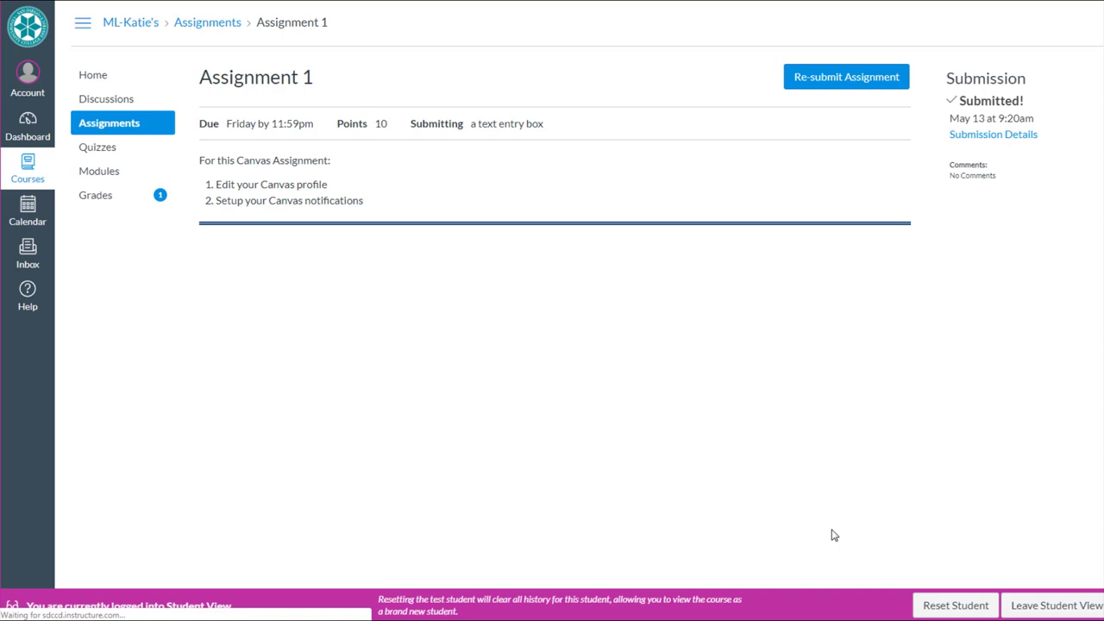
click(870, 372)
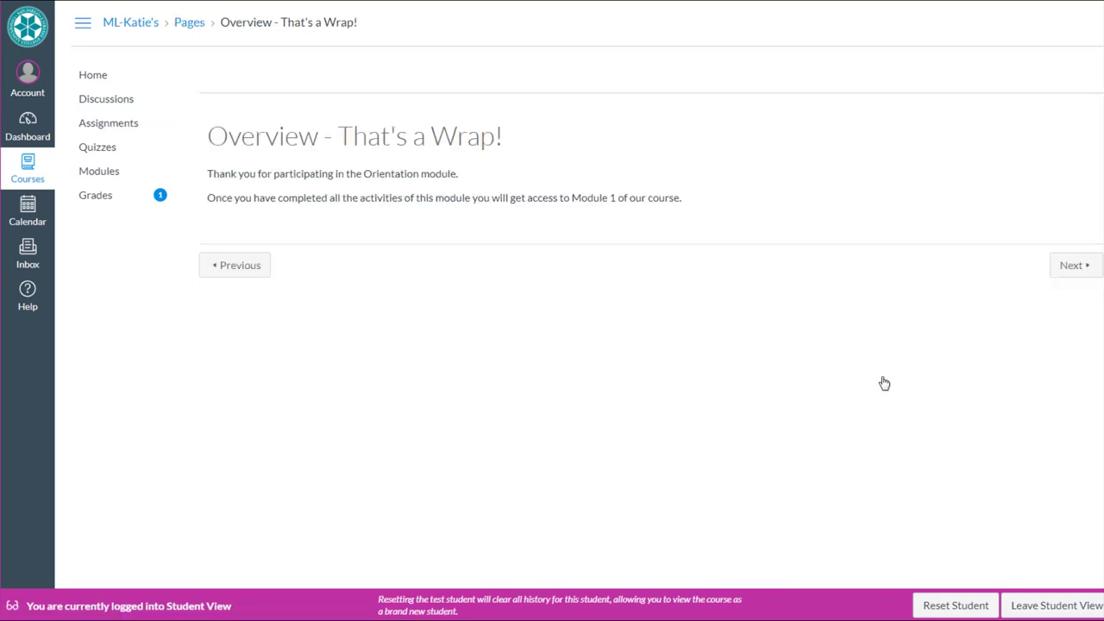
click(99, 76)
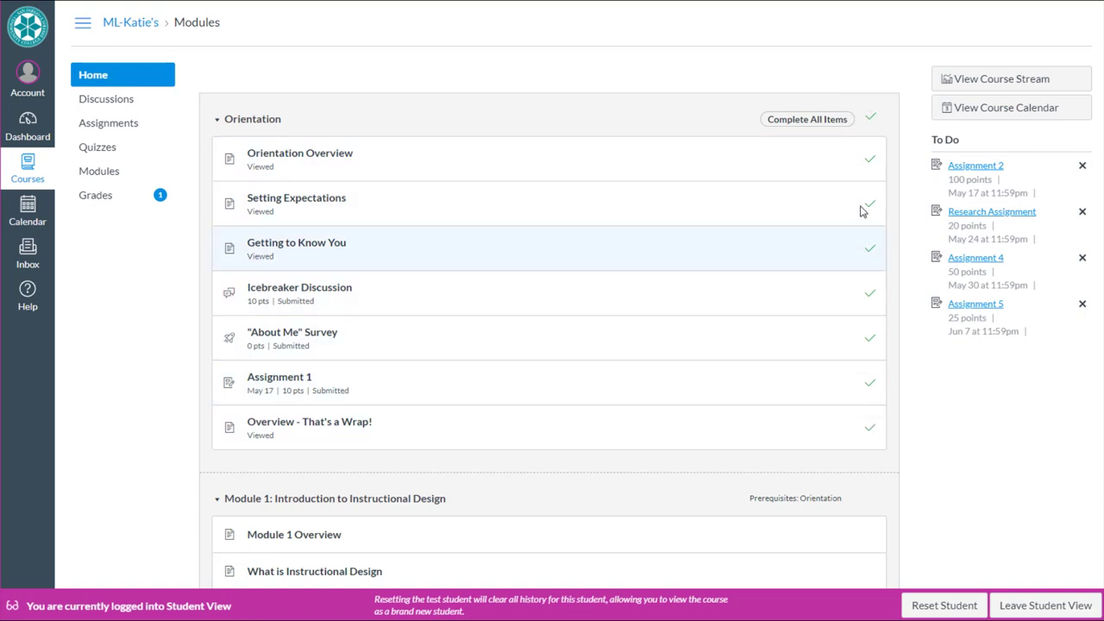
- Leave Student View and open the Orientation module's Edit Module Settings
click(1045, 605)
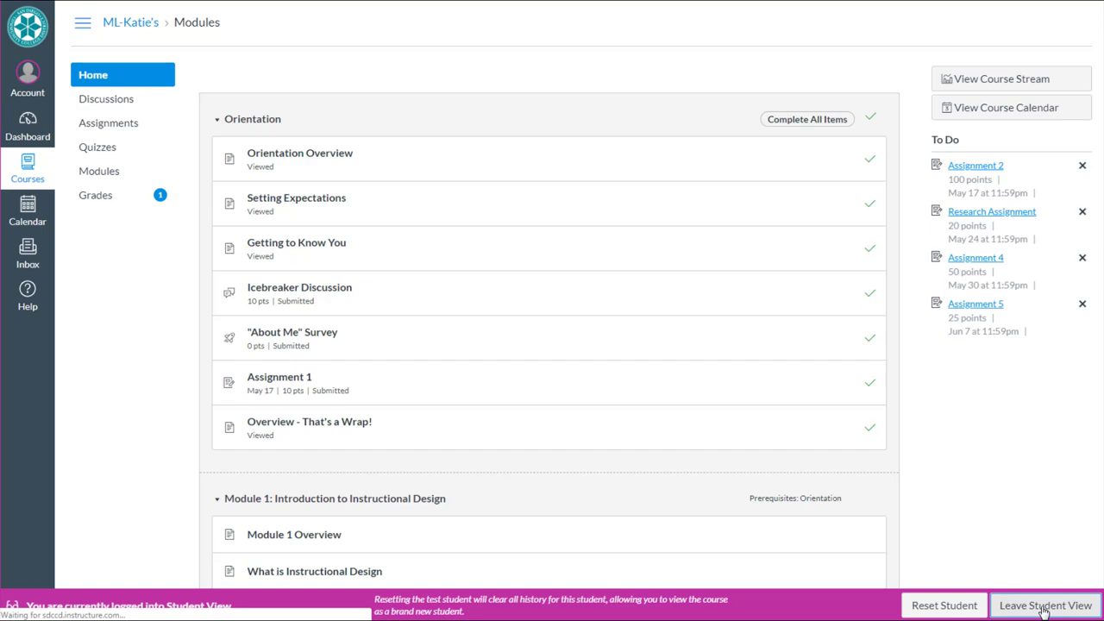
click(877, 125)
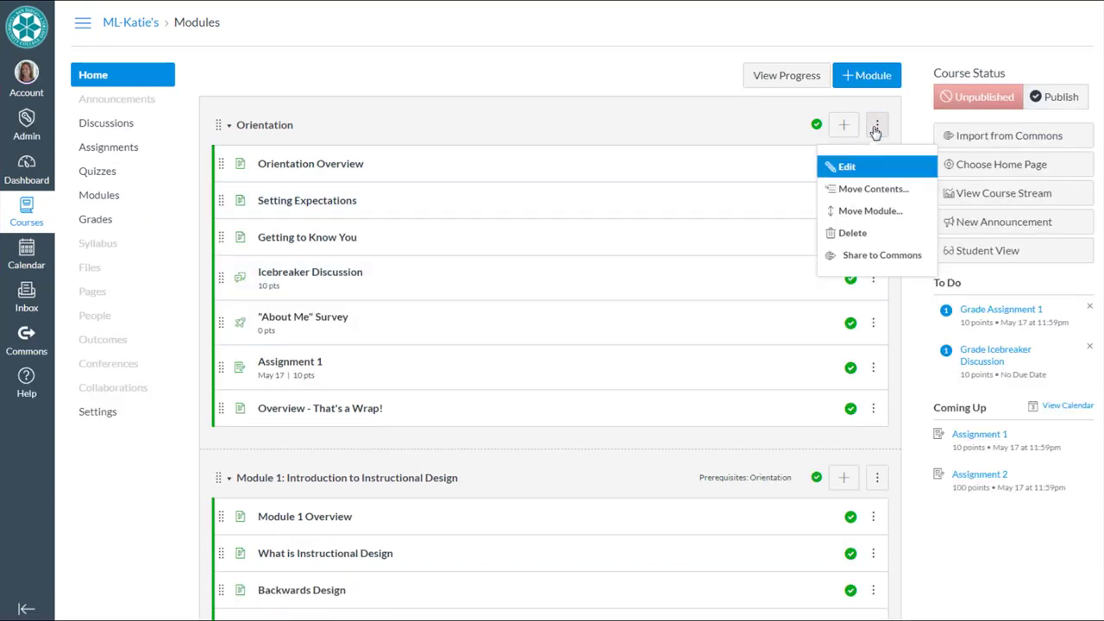
click(856, 169)
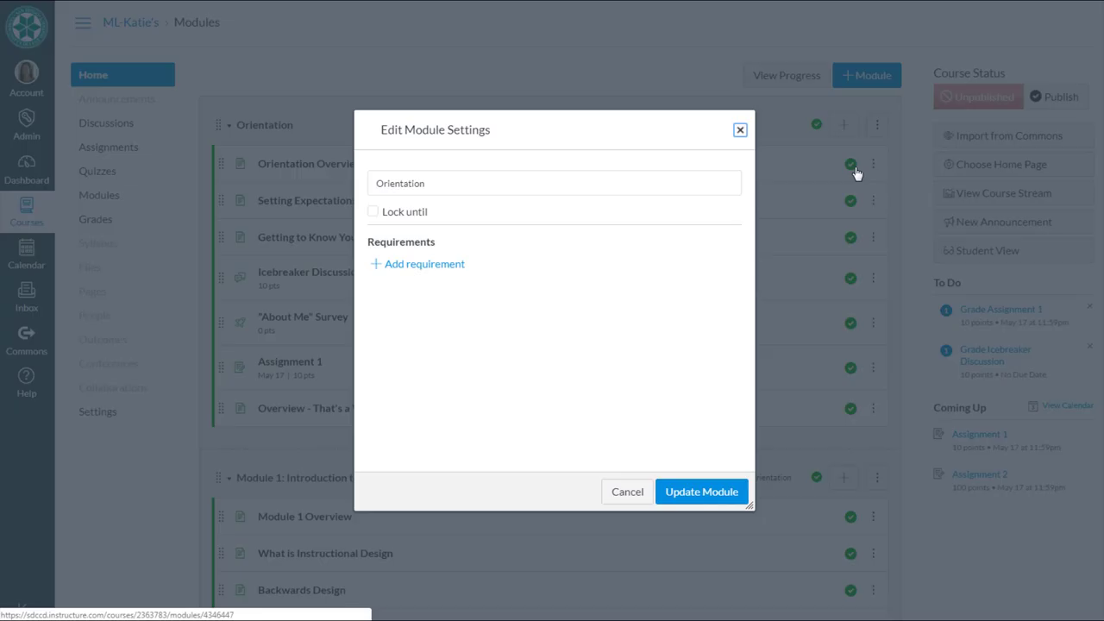
- Add a completion requirement to view the Orientation Overview page
click(417, 263)
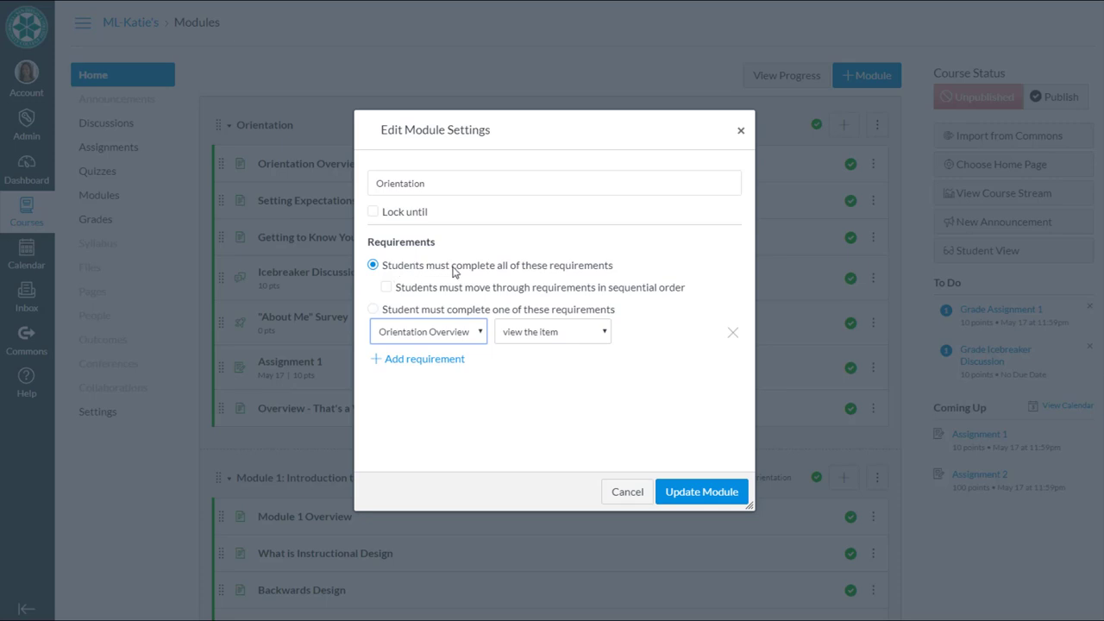
click(475, 337)
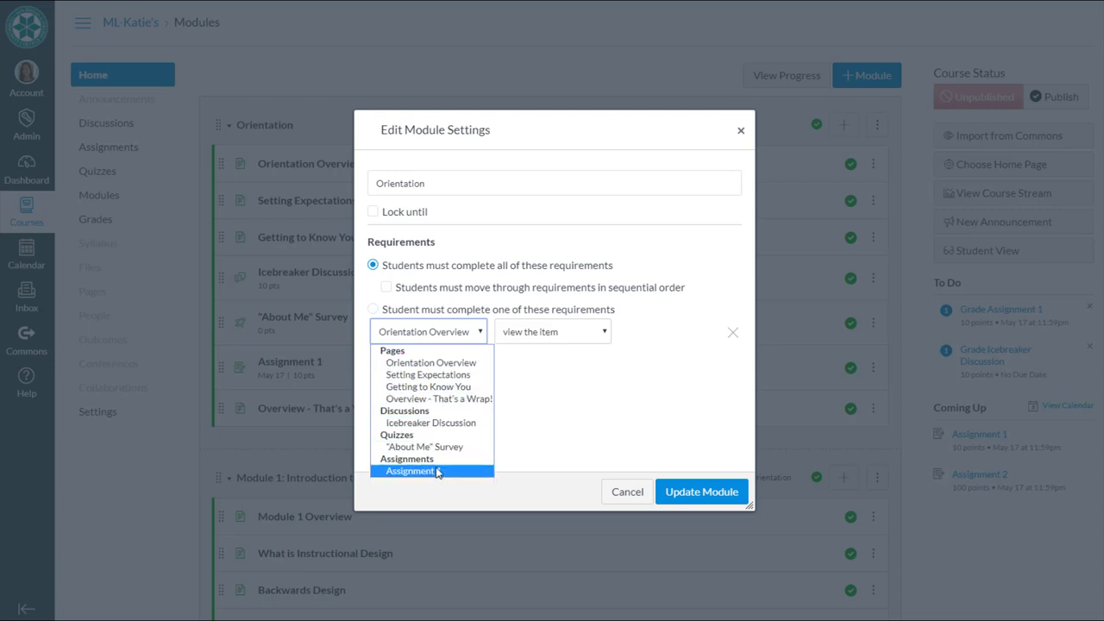
click(440, 363)
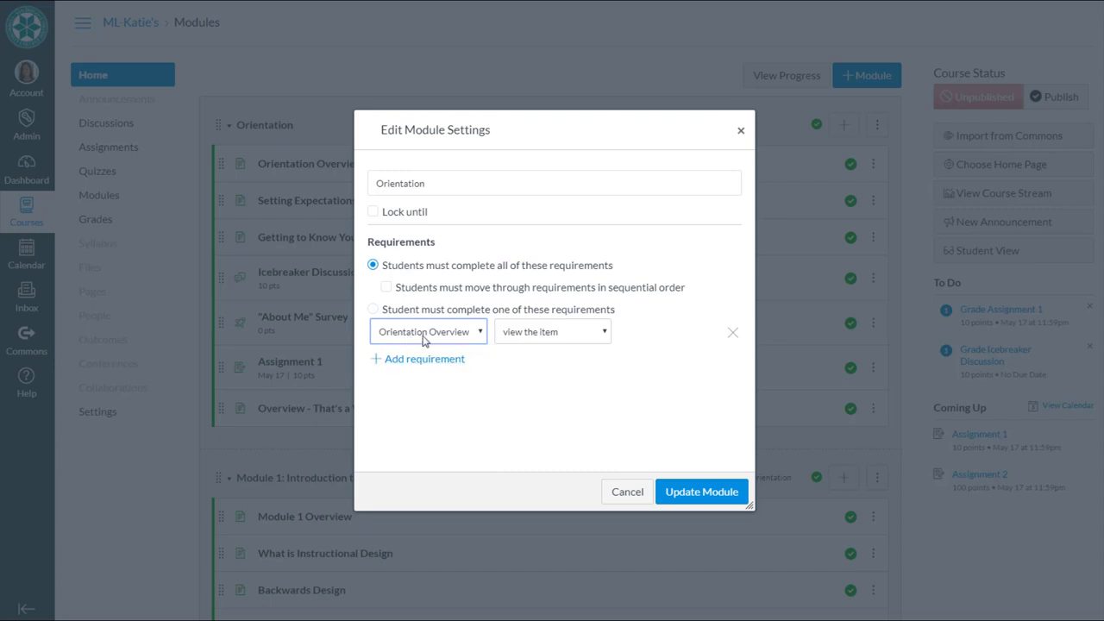
click(538, 339)
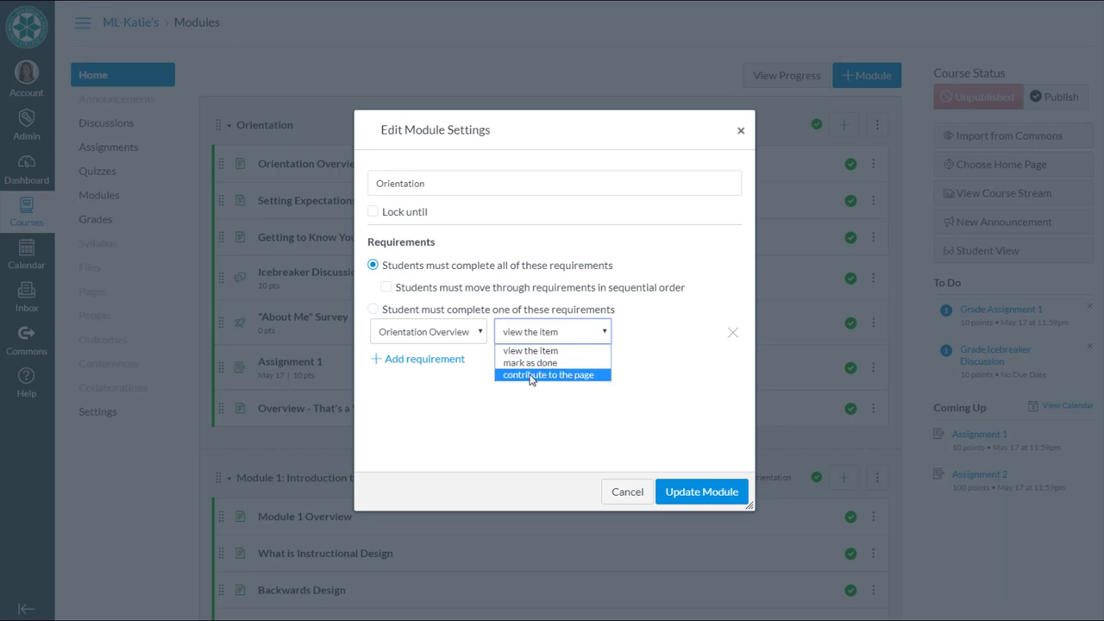
click(533, 351)
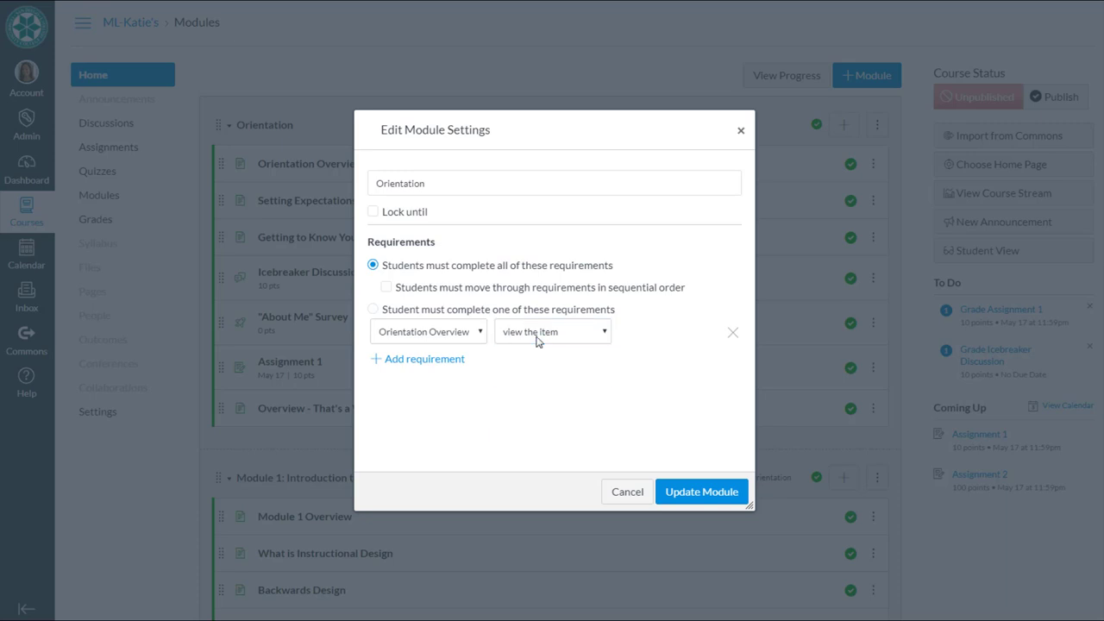
- Add view requirements for Setting Expectations, Getting to Know You and Overview - That's a Wrap!
click(450, 361)
click(446, 364)
click(438, 407)
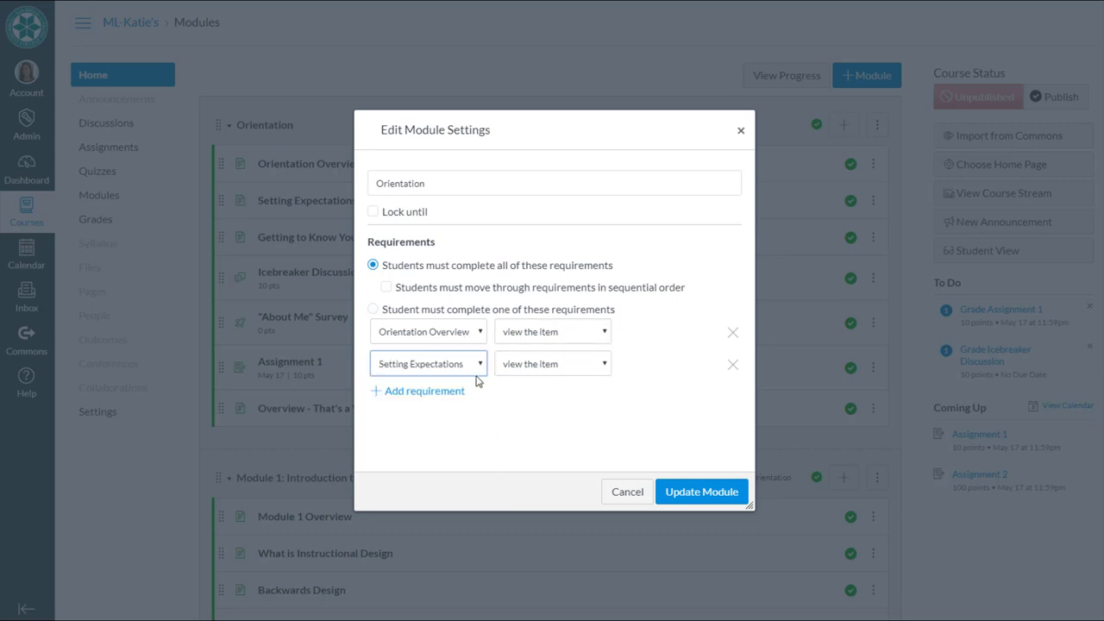
click(442, 391)
click(432, 402)
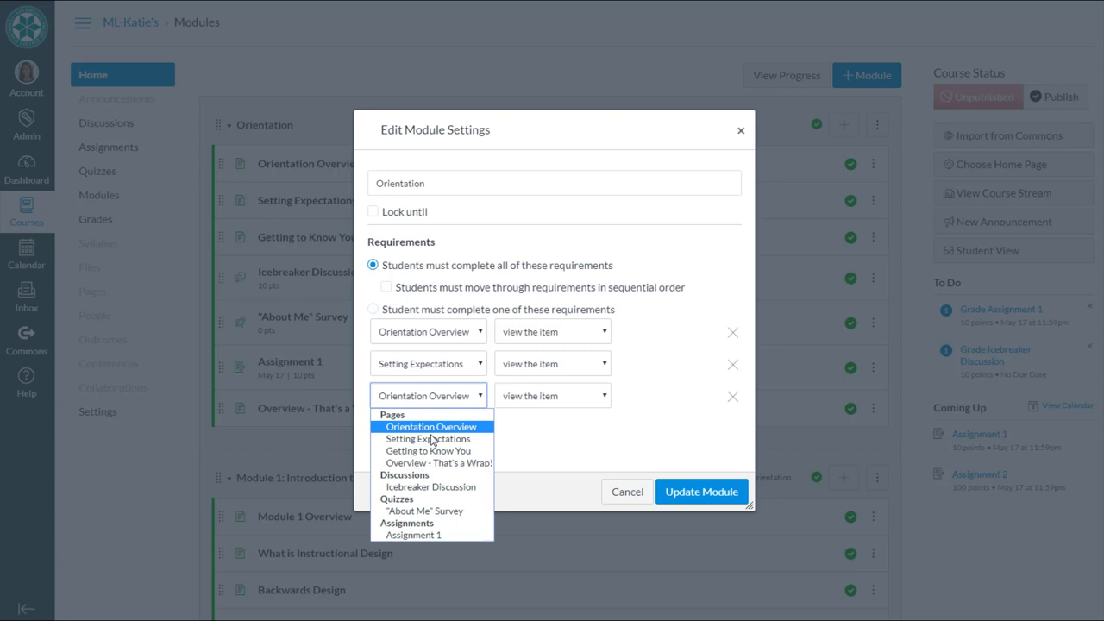
click(435, 446)
click(426, 423)
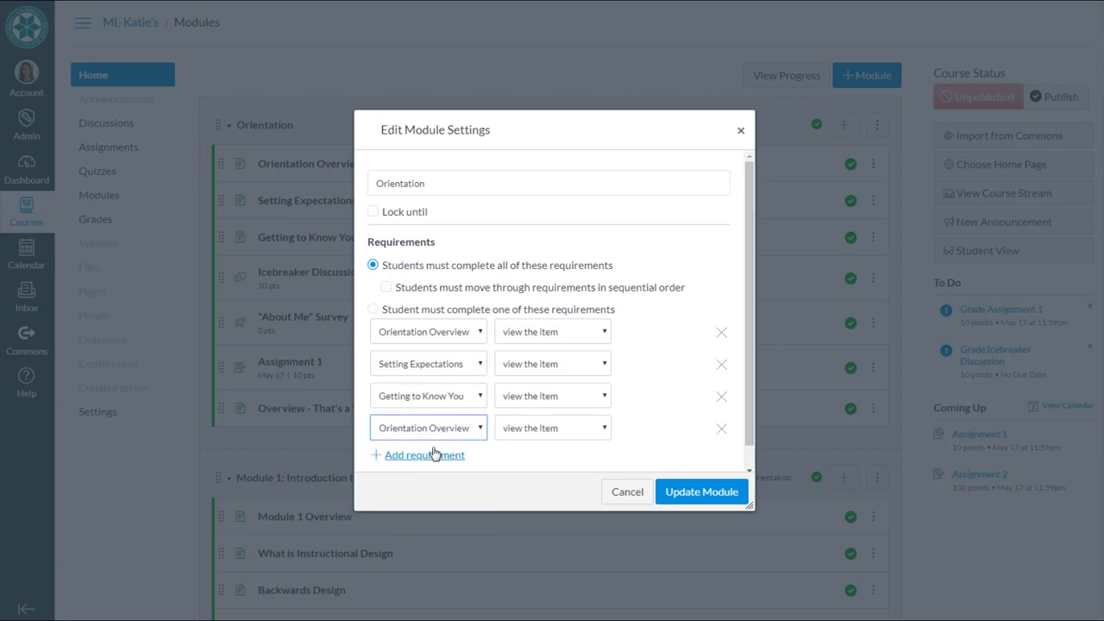
click(436, 432)
click(434, 499)
scroll(466, 449, down, 1)
- Add requirements to submit the Icebreaker Discussion and the "About Me" Survey
click(436, 440)
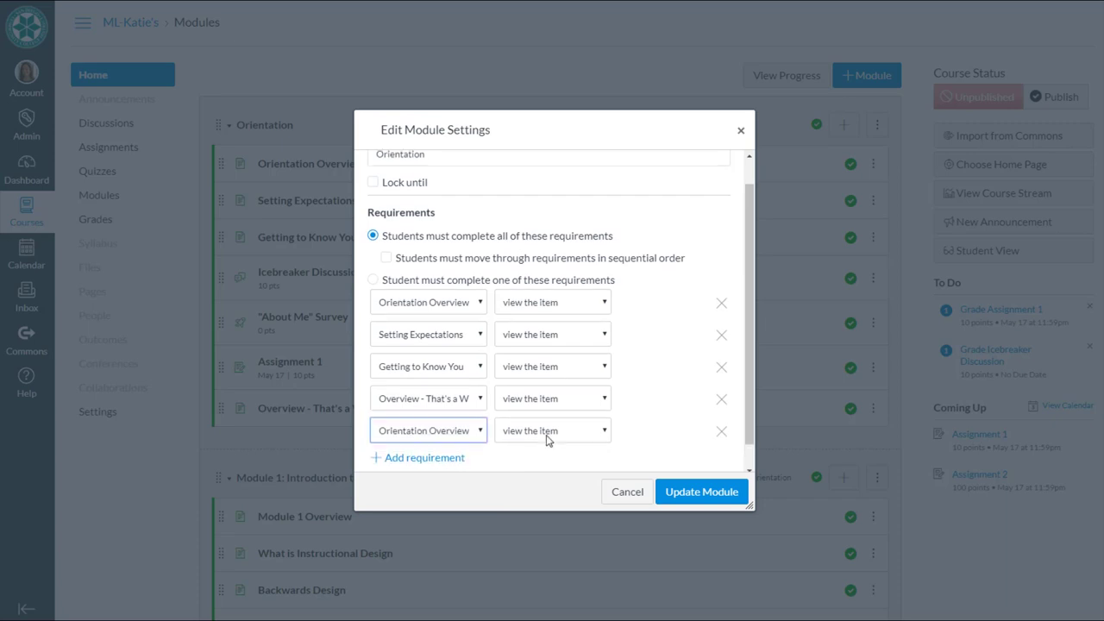
scroll(518, 427, down, 1)
click(446, 409)
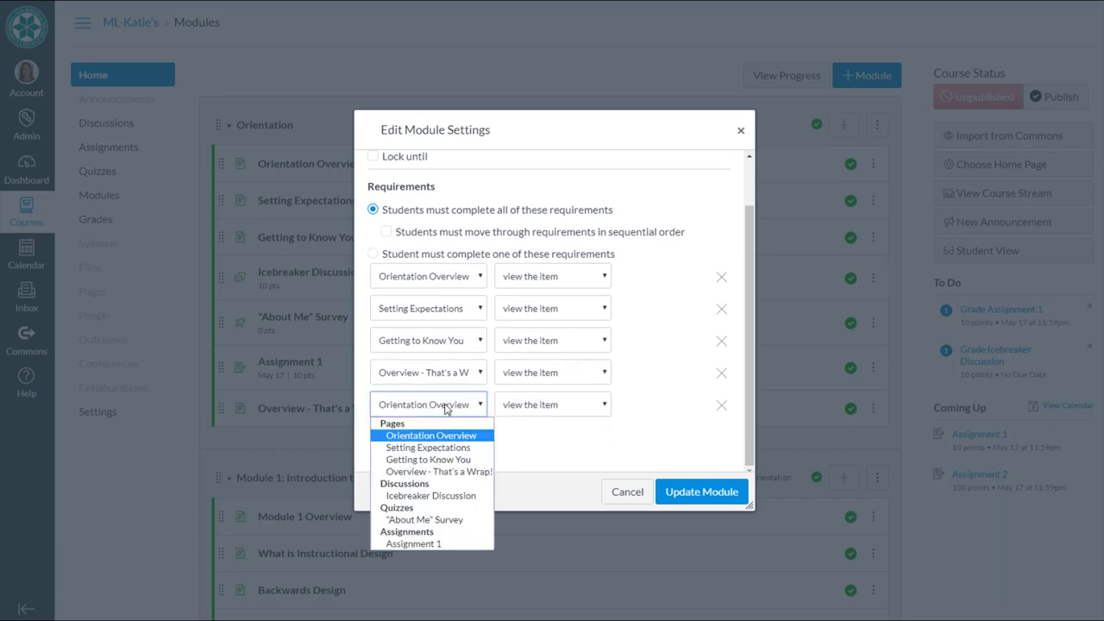
click(430, 496)
scroll(523, 463, down, 3)
click(514, 203)
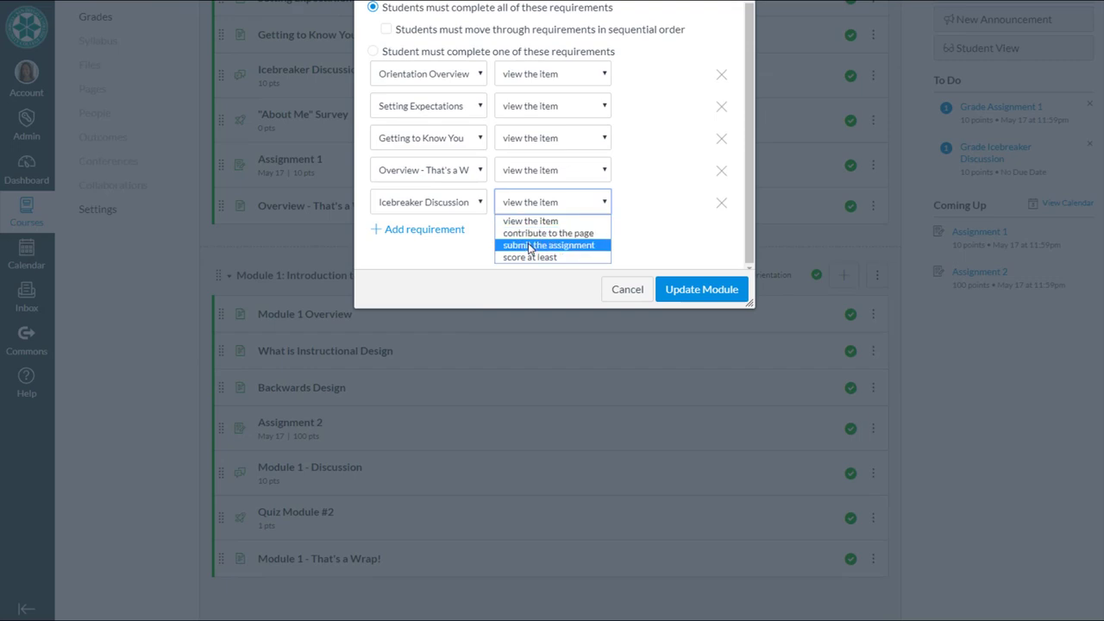
click(526, 245)
click(440, 231)
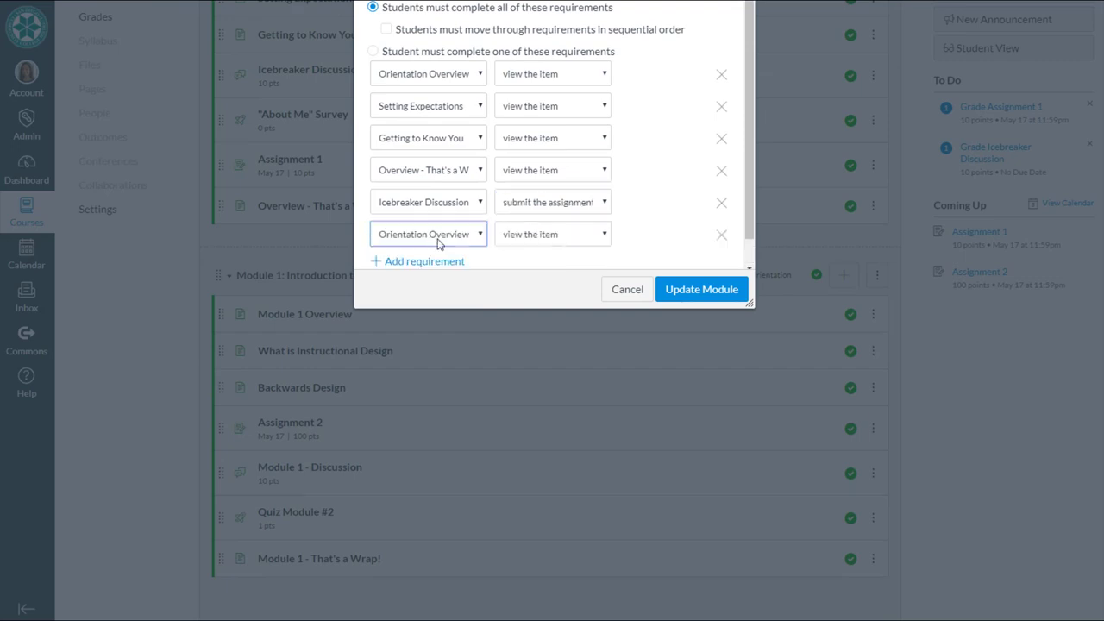
click(439, 236)
click(429, 349)
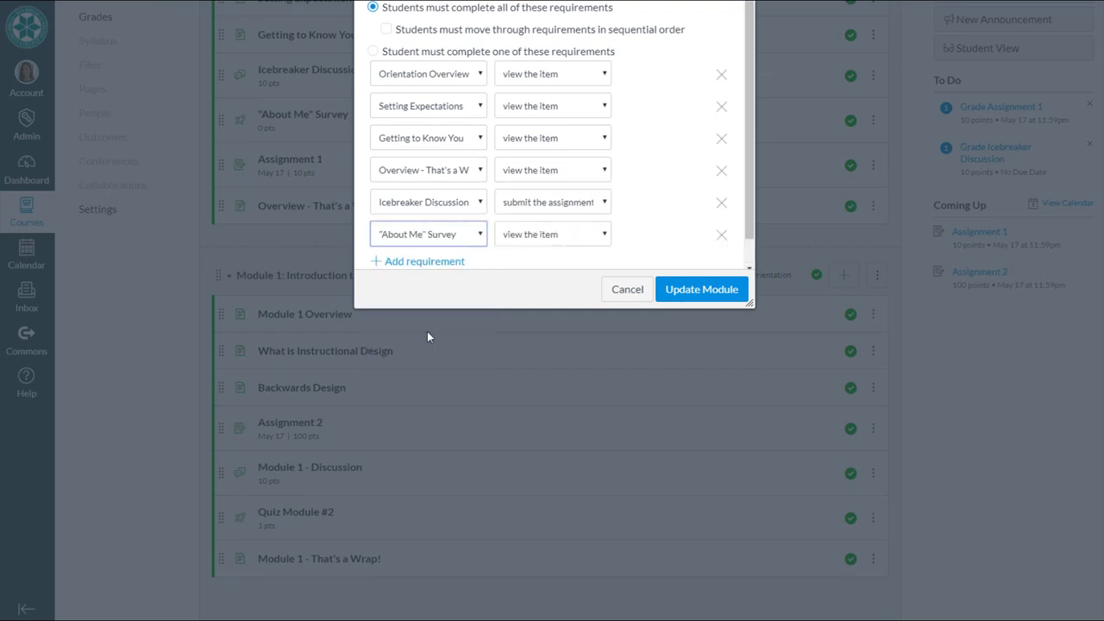
click(523, 242)
click(529, 267)
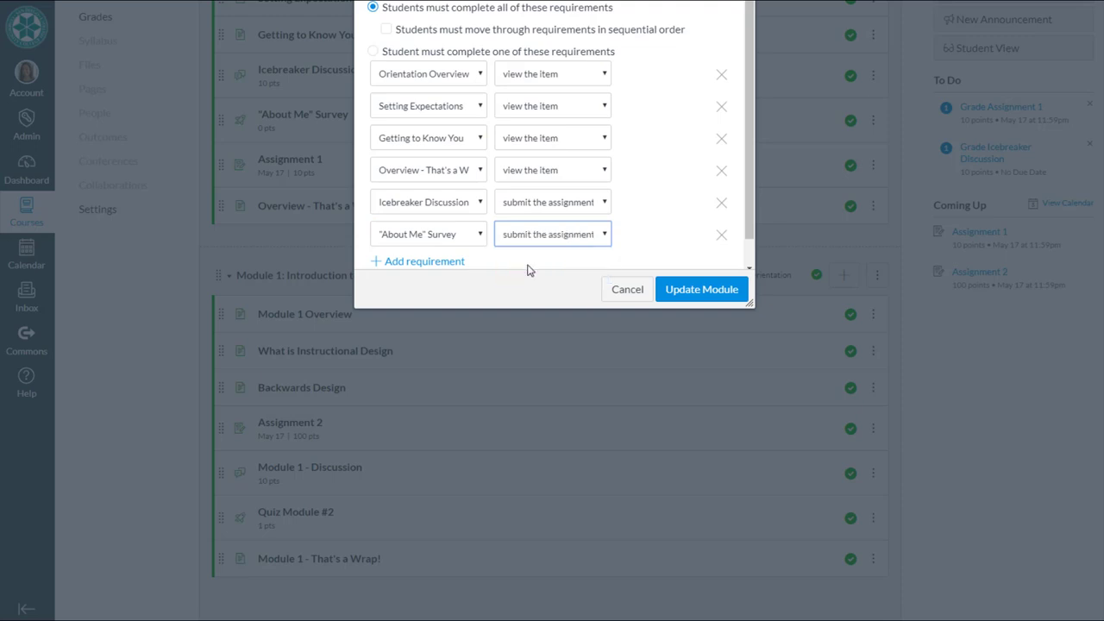
- Add a seventh requirement to submit Assignment 1
click(454, 263)
scroll(516, 263, down, 1)
click(449, 205)
click(451, 207)
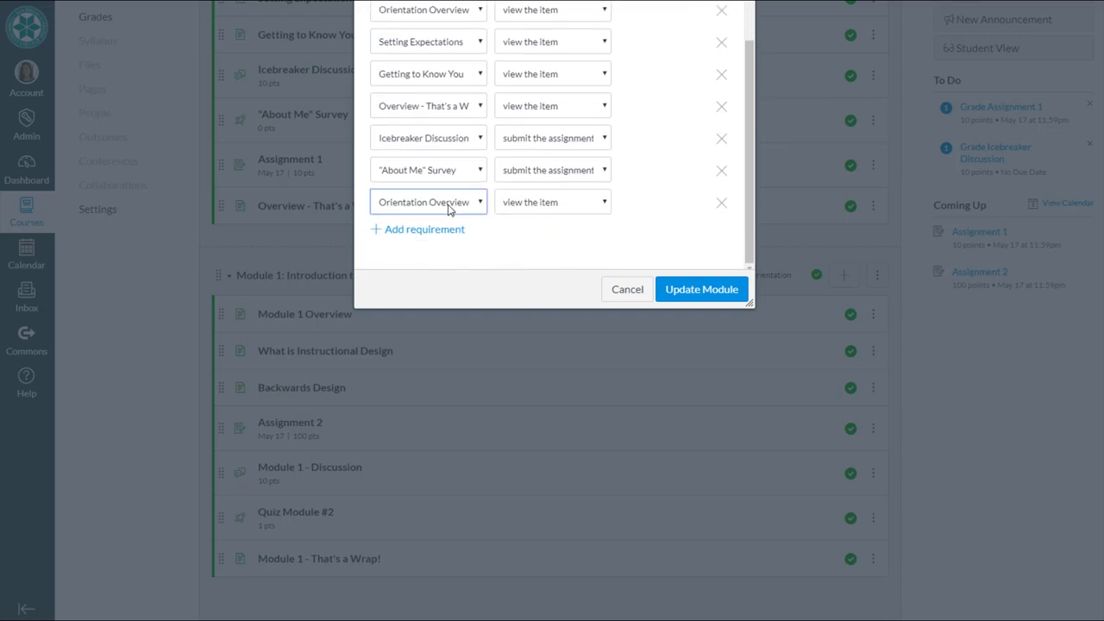
click(451, 208)
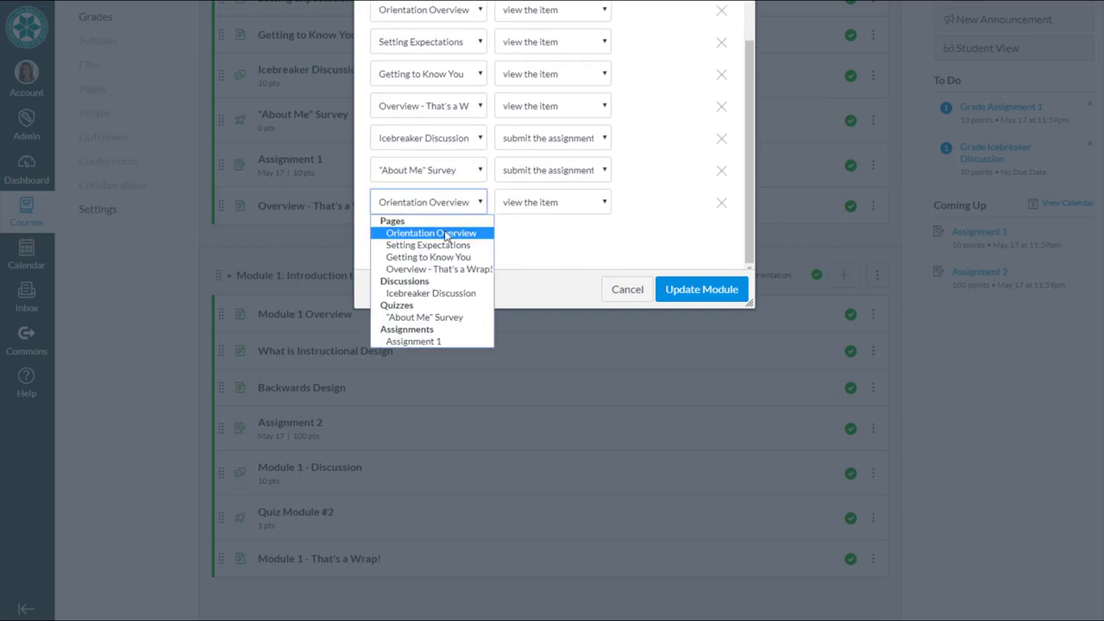
click(425, 340)
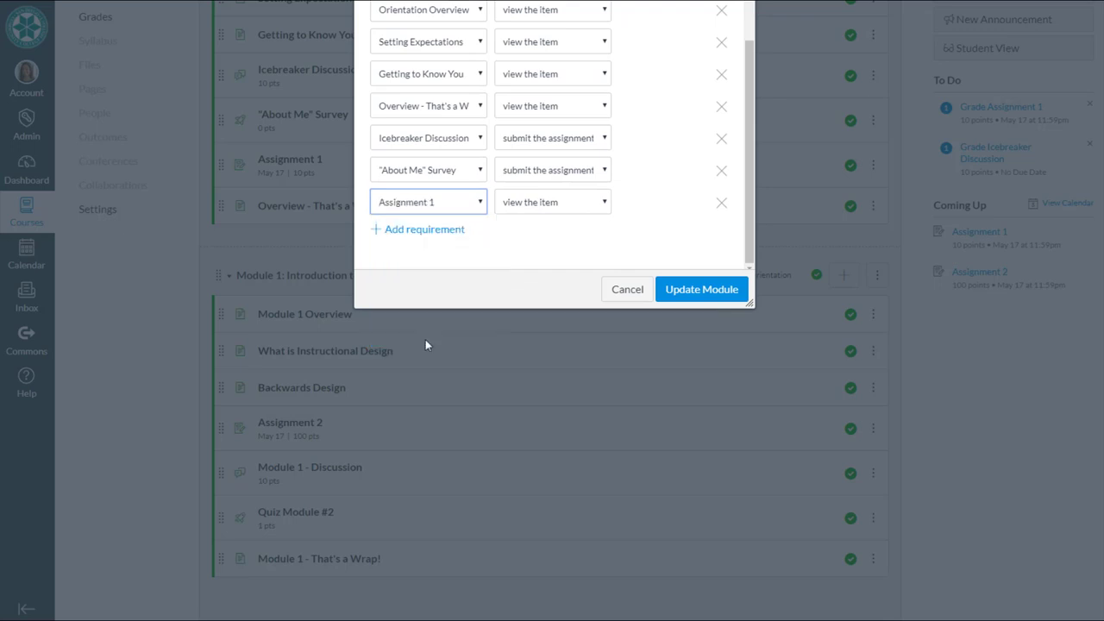
click(520, 207)
click(522, 249)
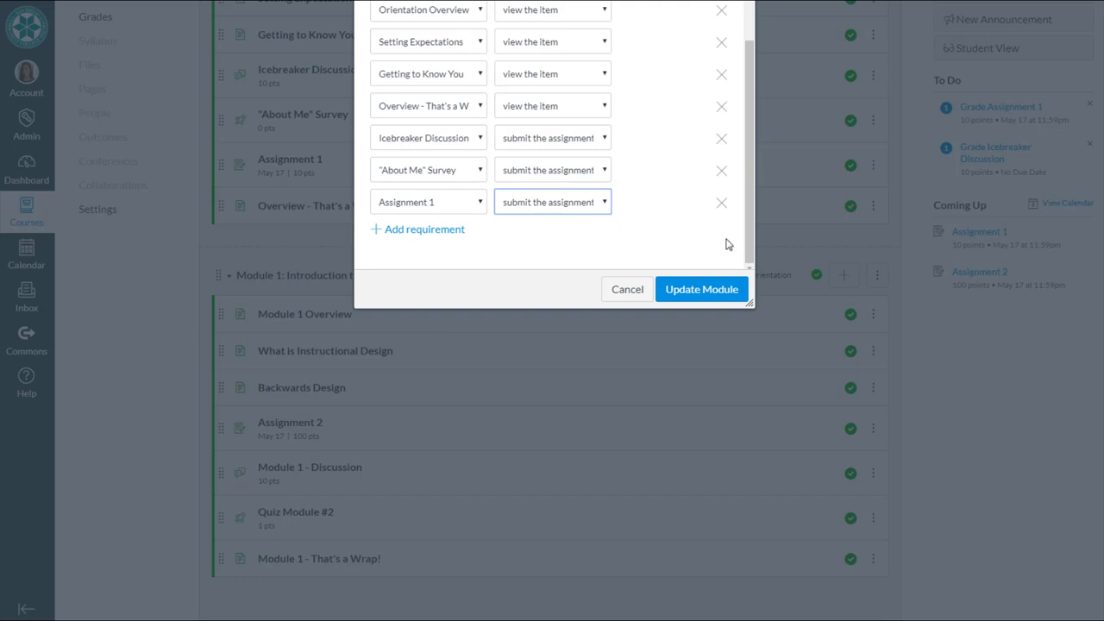
drag(746, 232, 742, 147)
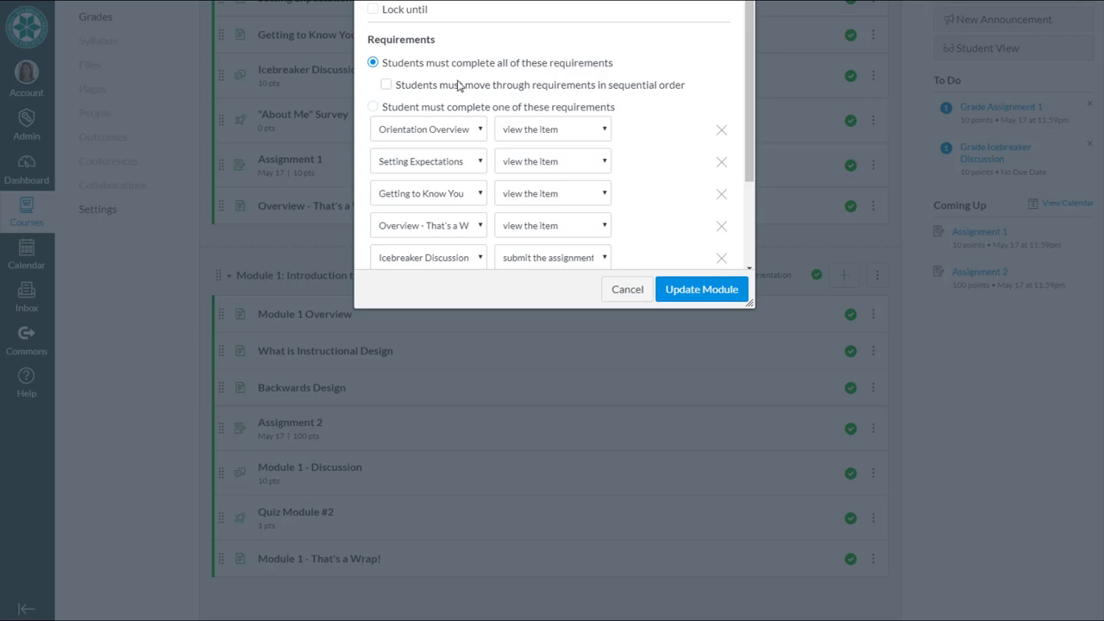
- Turn on 'Students must move through requirements in sequential order'
click(386, 86)
- Save the Orientation settings with Update Module and switch to Student View
click(715, 293)
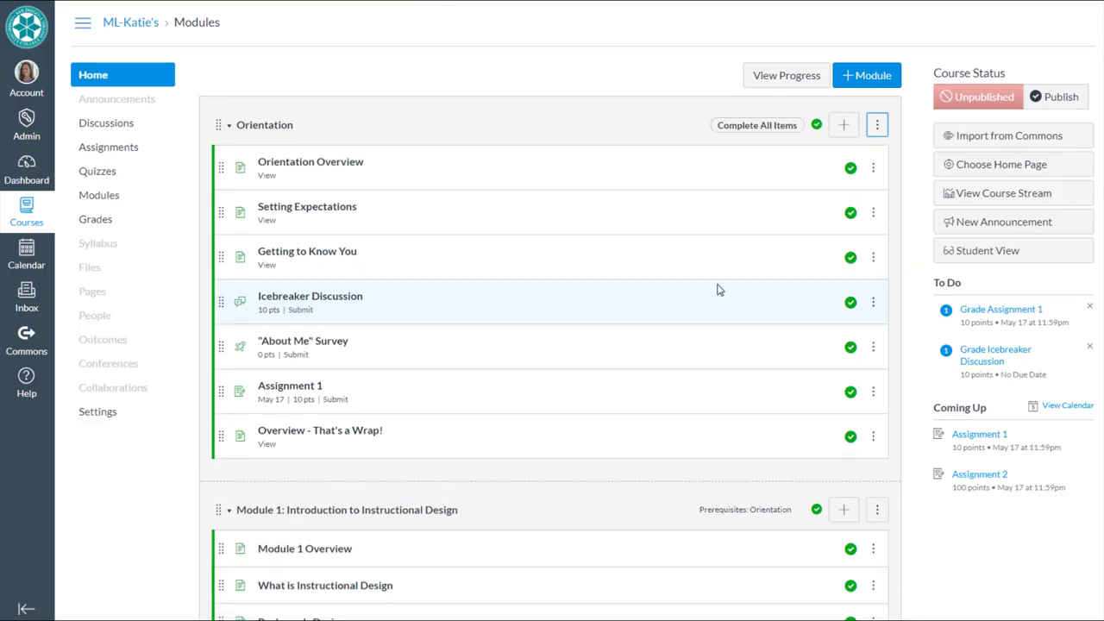
click(972, 253)
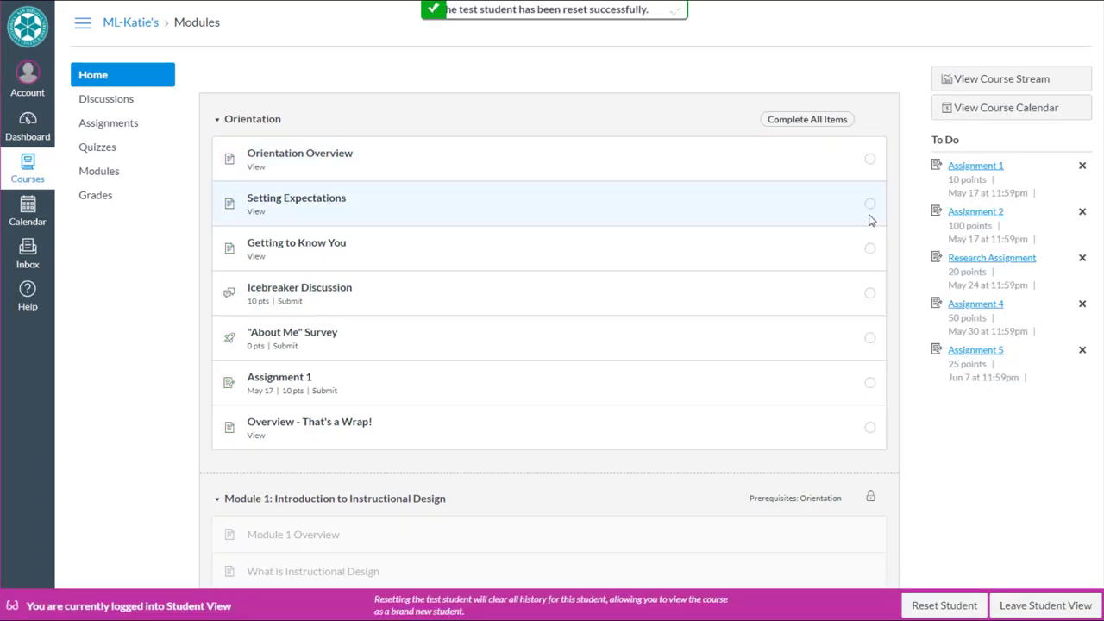